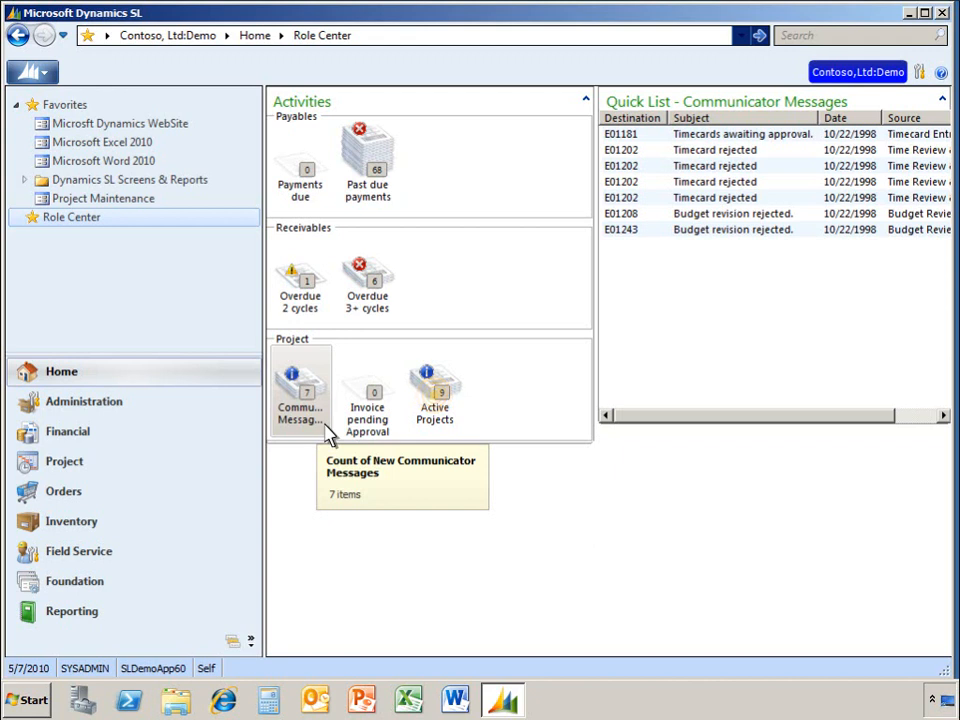
- List the active projects in the Role Center and open Project Maintenance from the favorites
click(436, 399)
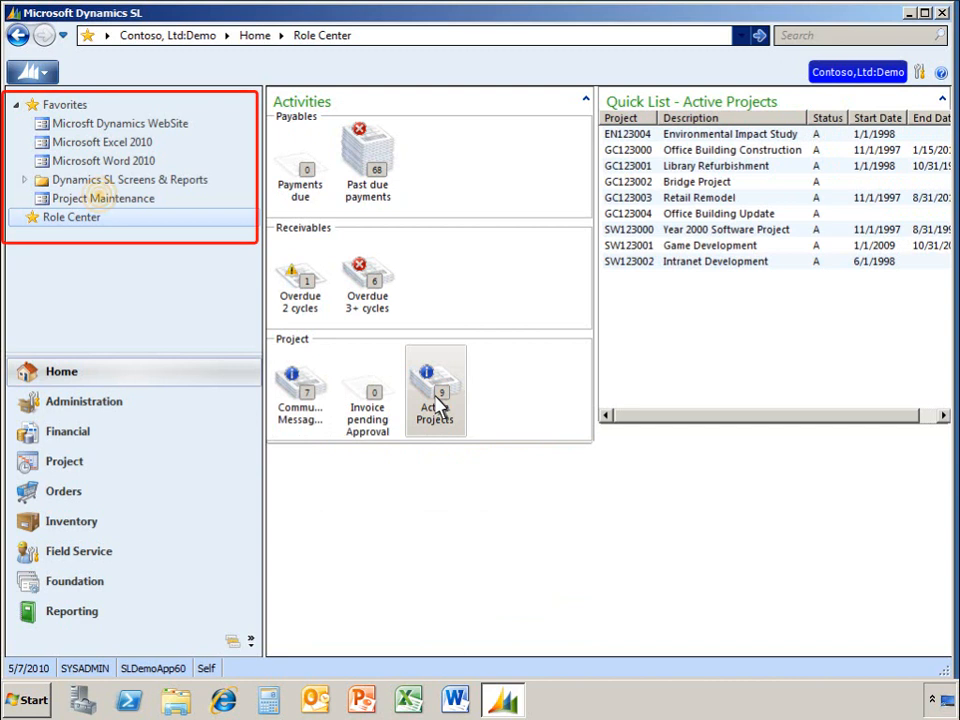
click(104, 200)
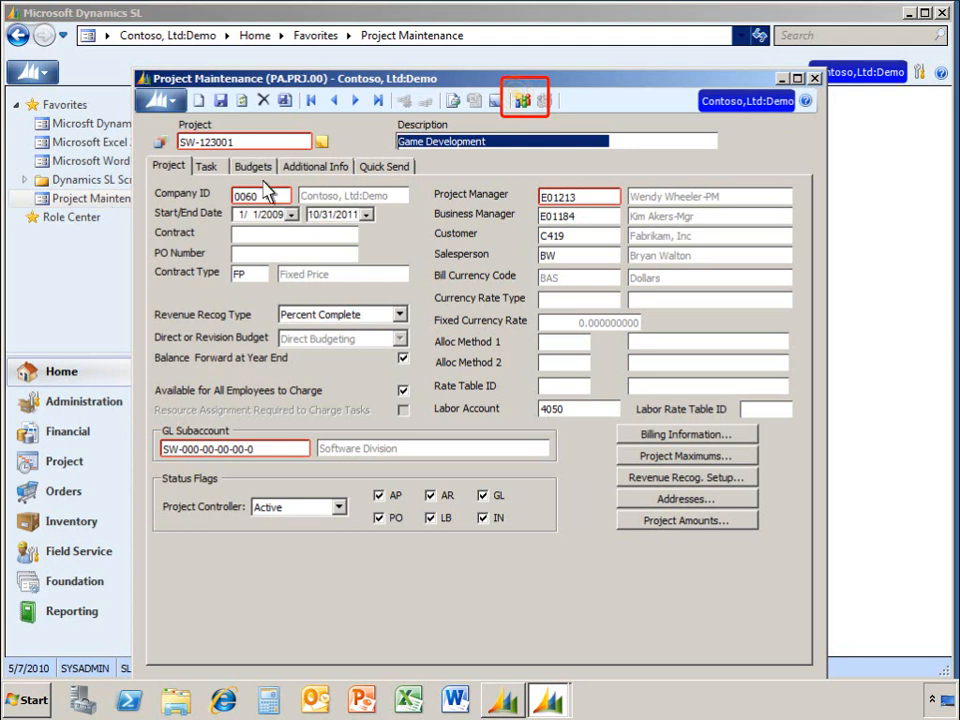
- Create a new SharePoint site for project SW-123001 with title Game Development and description Fabrikam Game Development
click(522, 101)
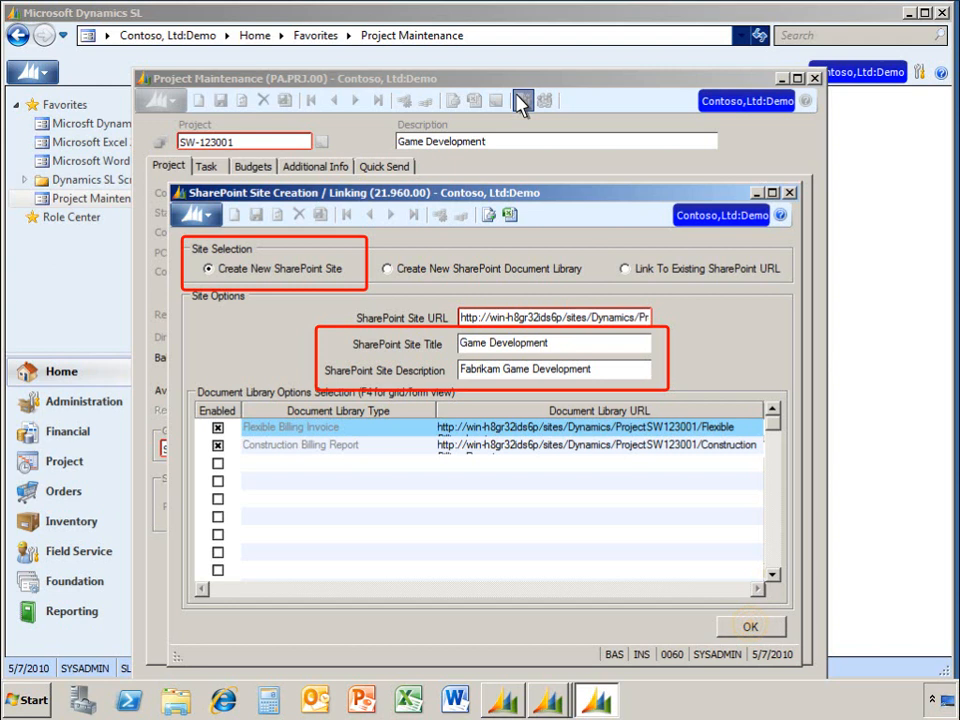
click(750, 627)
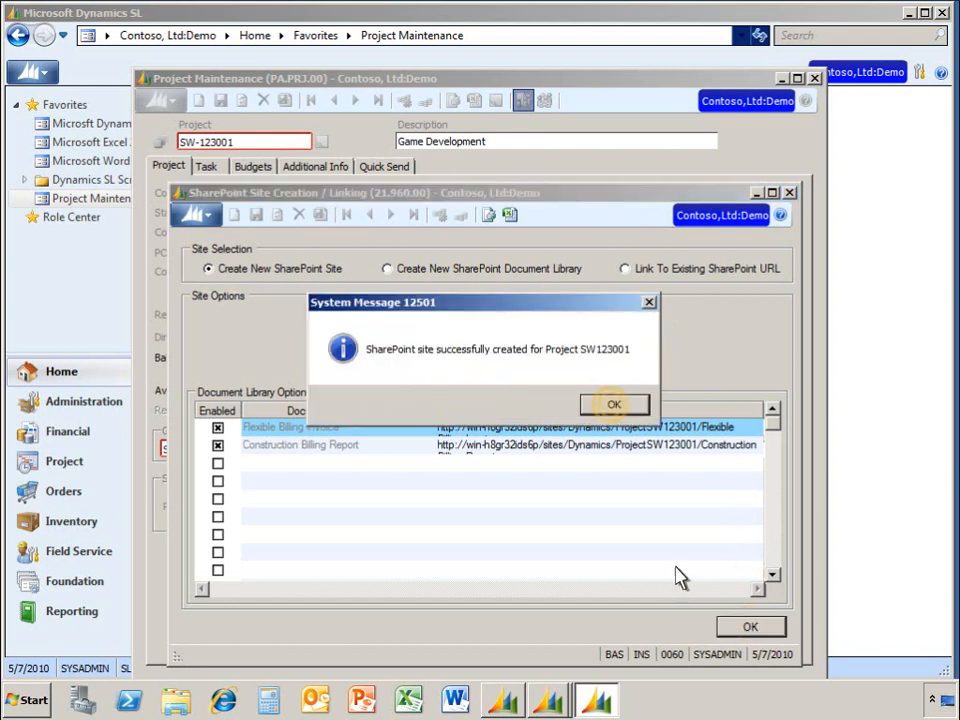
click(614, 408)
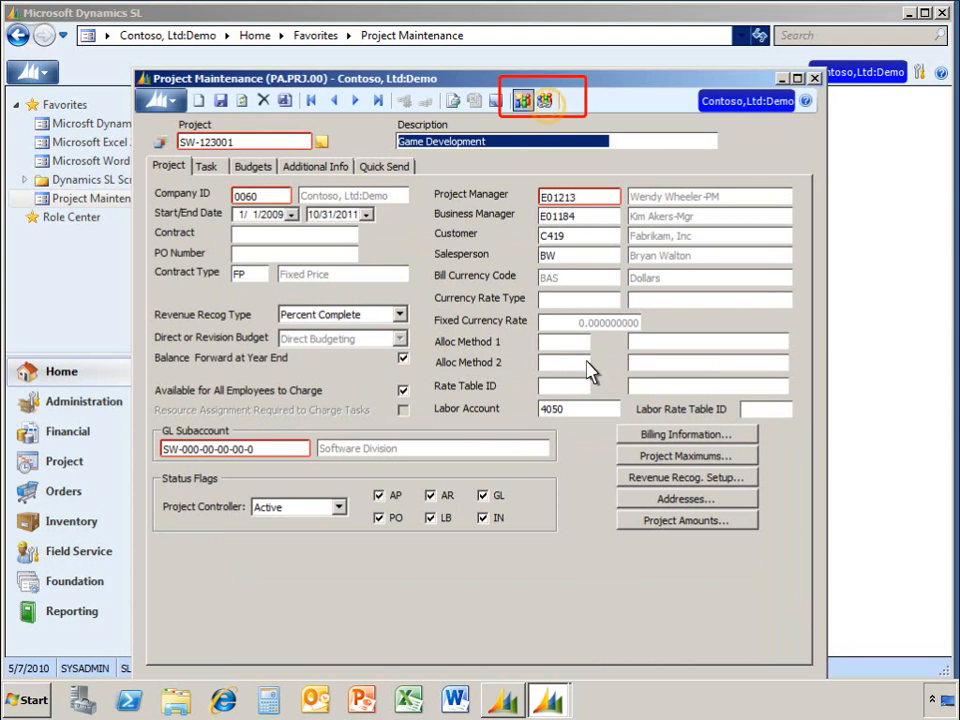
- View the project's SharePoint site in the browser, and close both the site and Project Maintenance
click(548, 108)
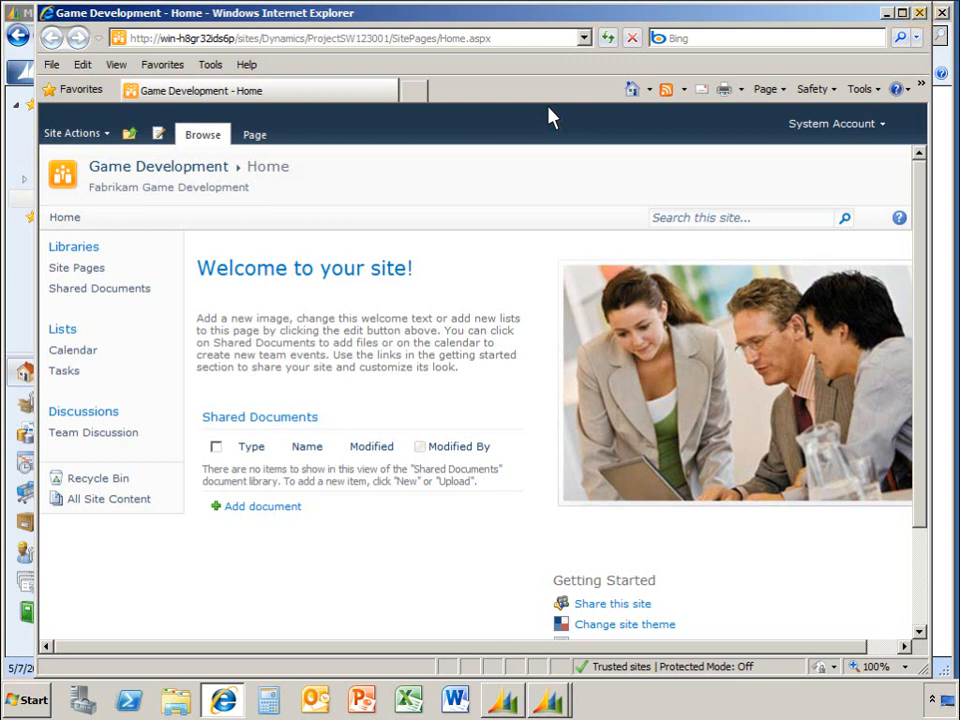
click(921, 13)
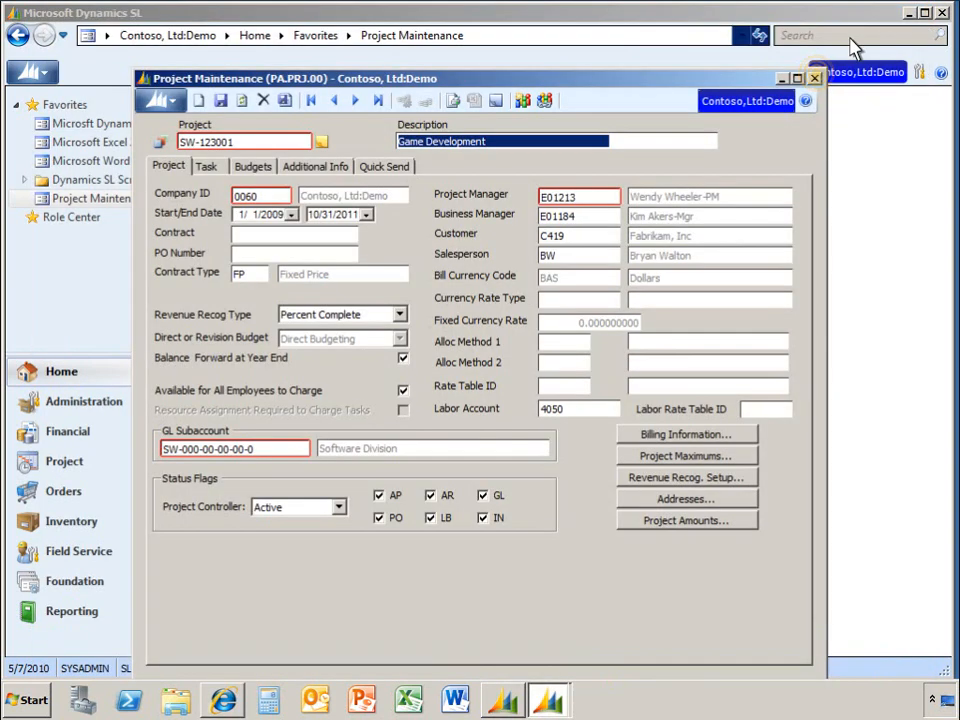
click(816, 78)
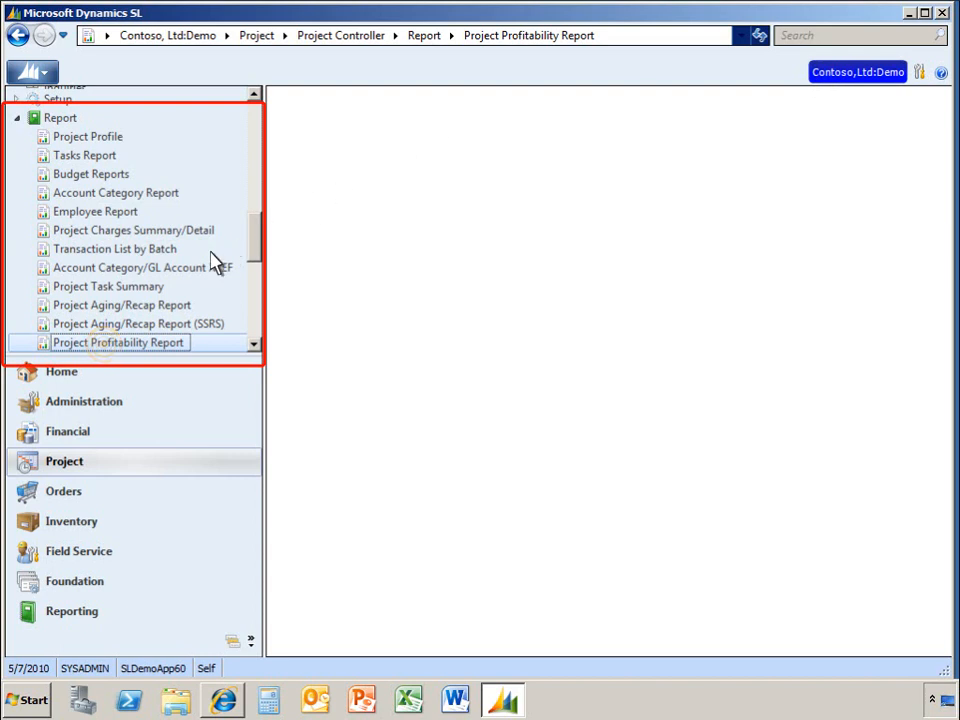
- Set the Project Profitability Report's printer options to upload to SharePoint as a Microsoft Office Word file
click(107, 348)
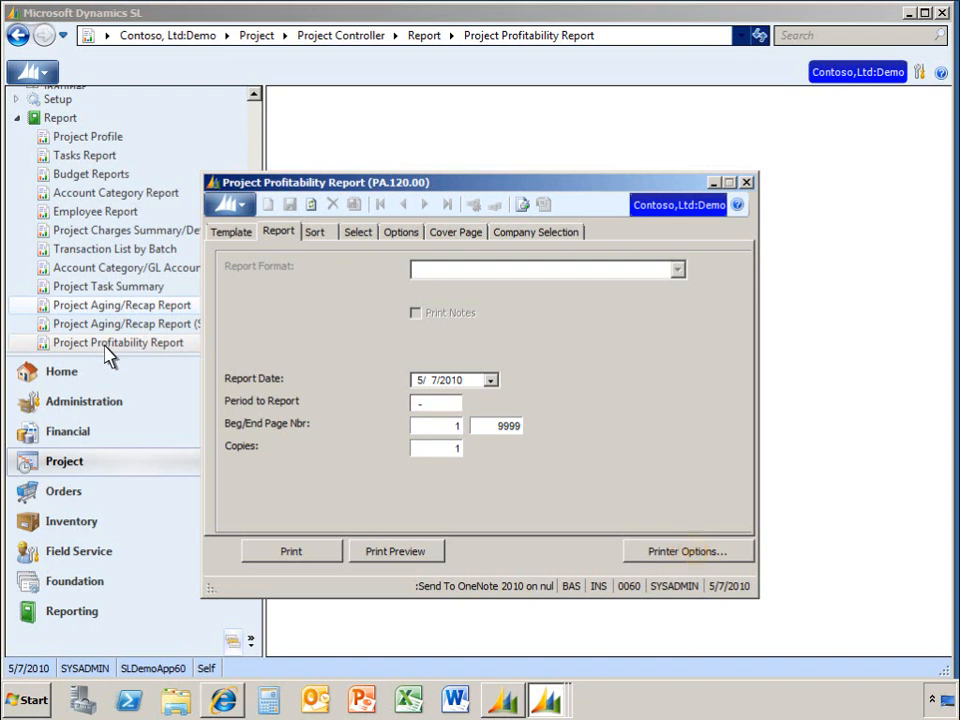
click(688, 552)
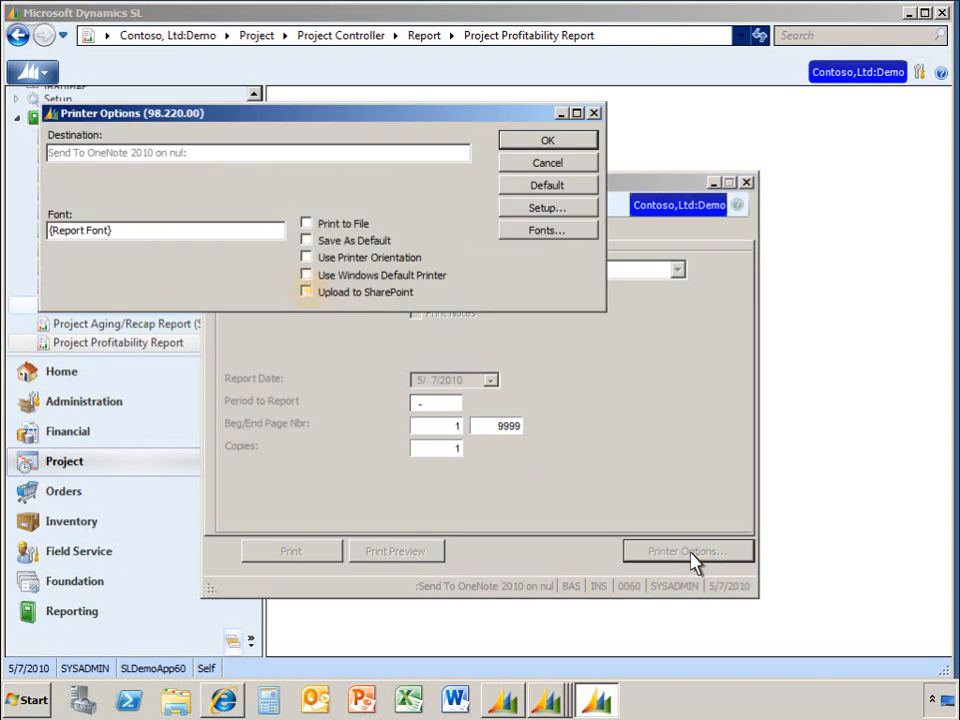
click(307, 292)
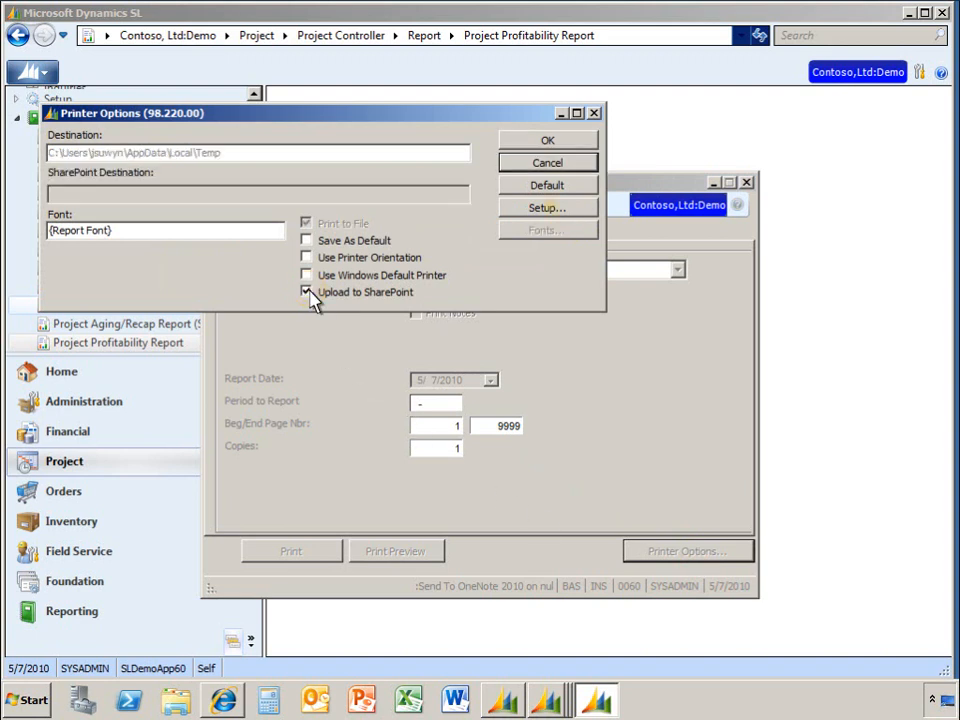
click(547, 208)
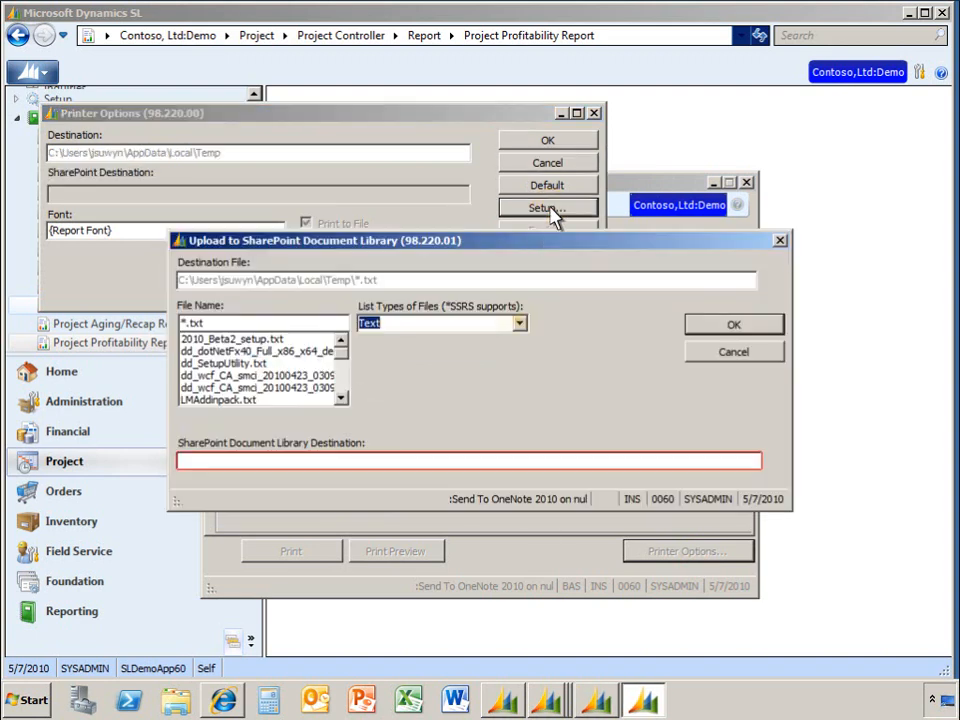
click(520, 325)
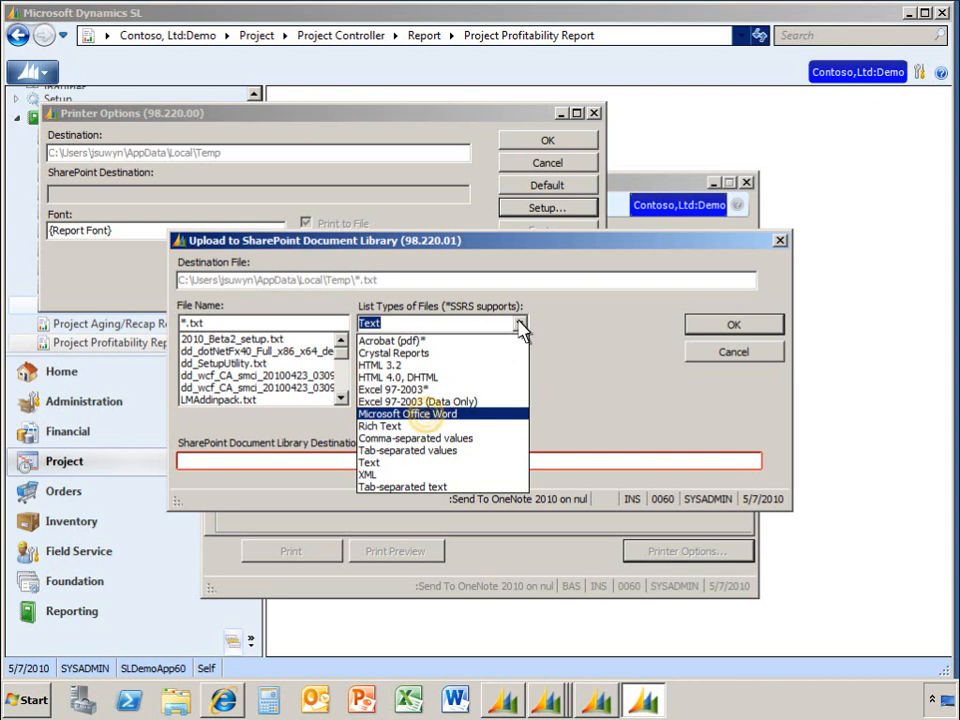
click(429, 414)
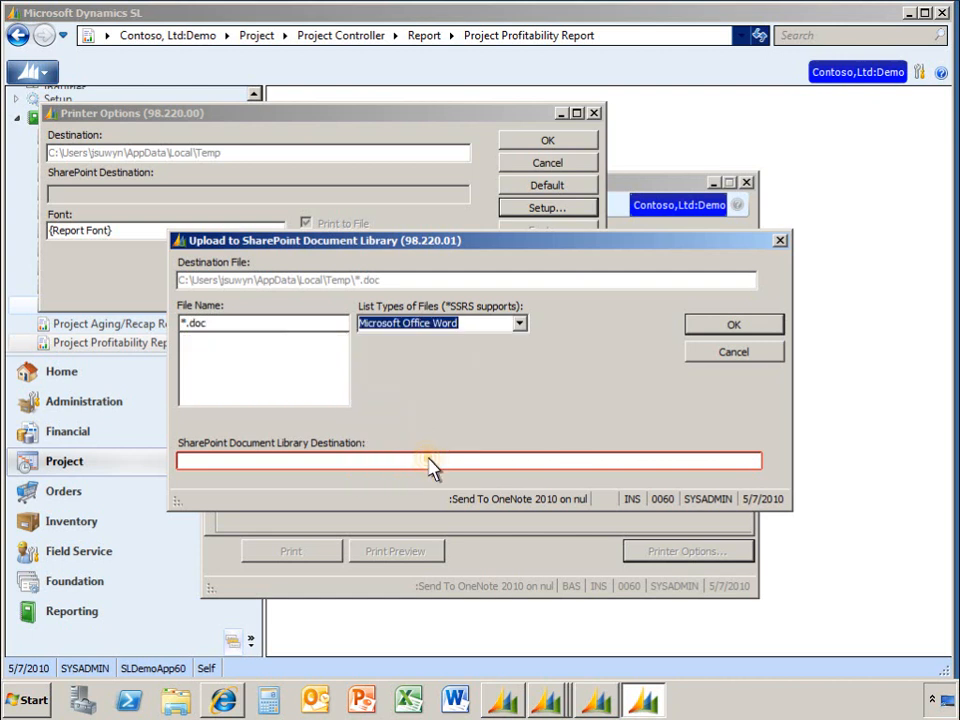
double_click(430, 462)
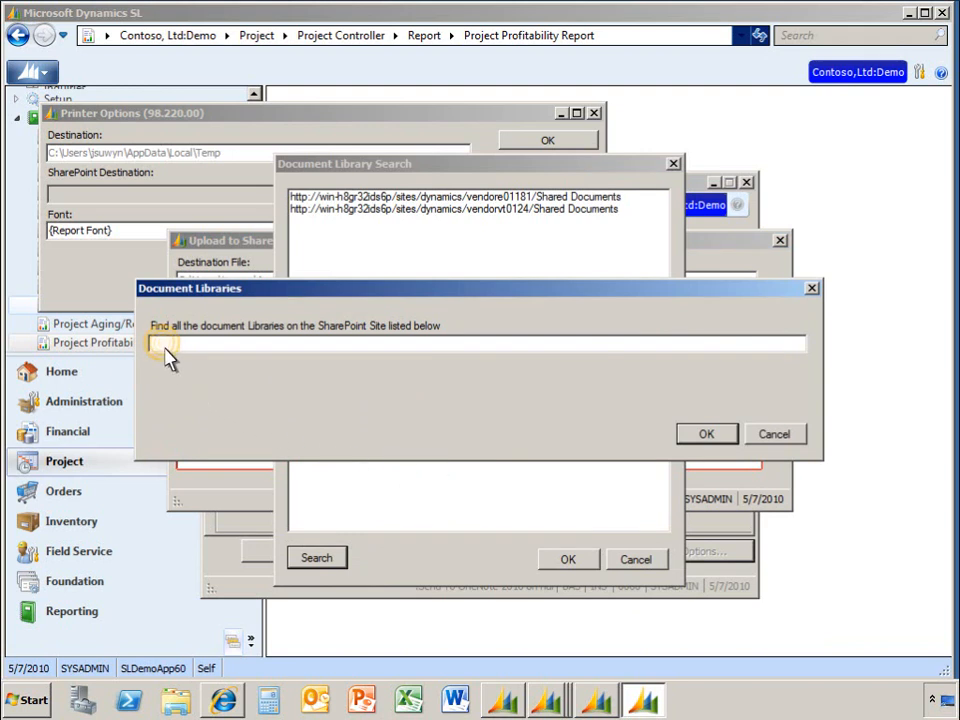
text(http://win-h8gr32ids6p/sites/Dynamics/ProjectSW123001/SitePages/Home.aspx)
click(705, 436)
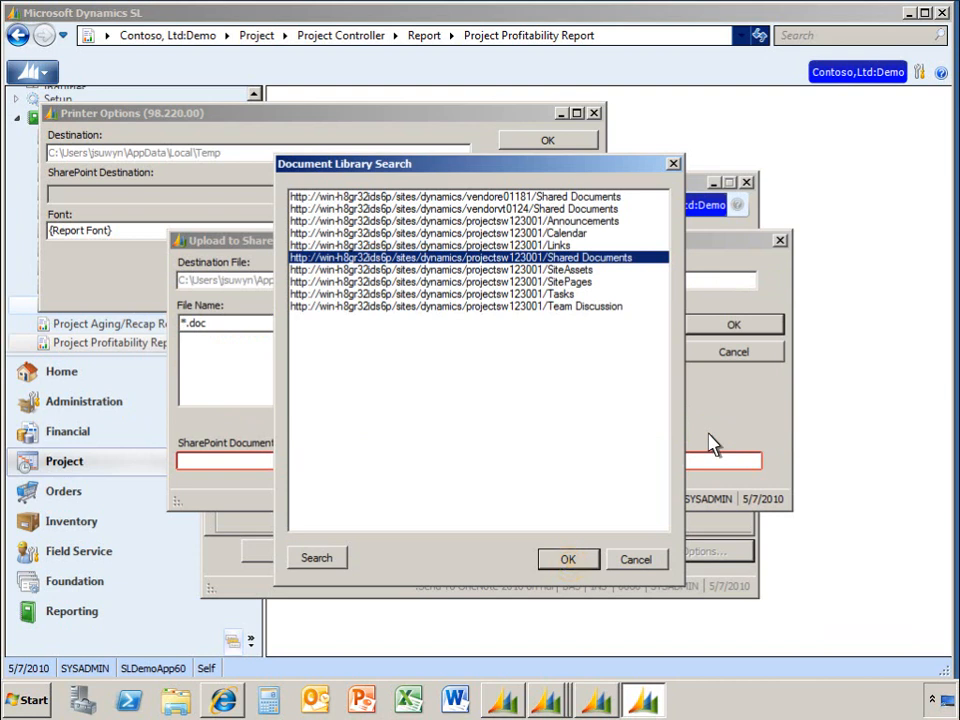
click(569, 563)
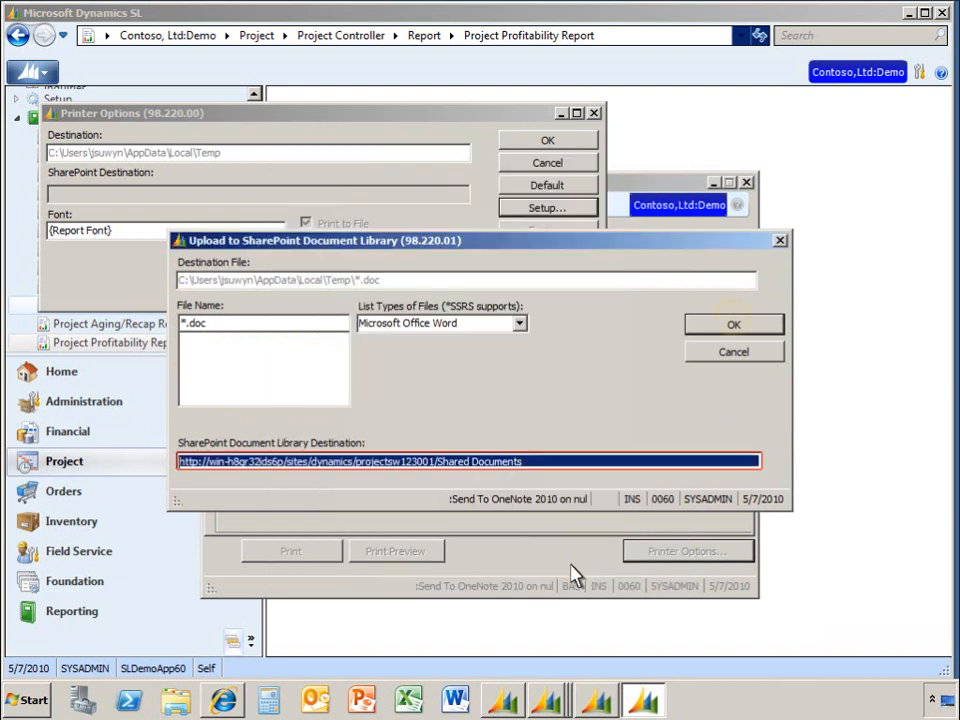
click(734, 328)
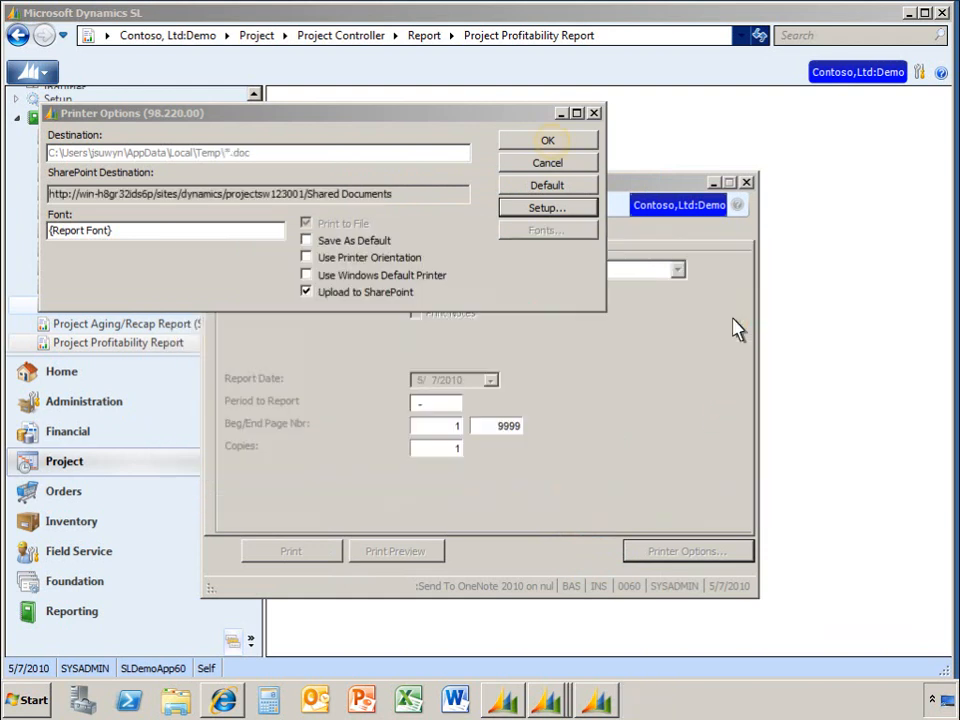
click(550, 145)
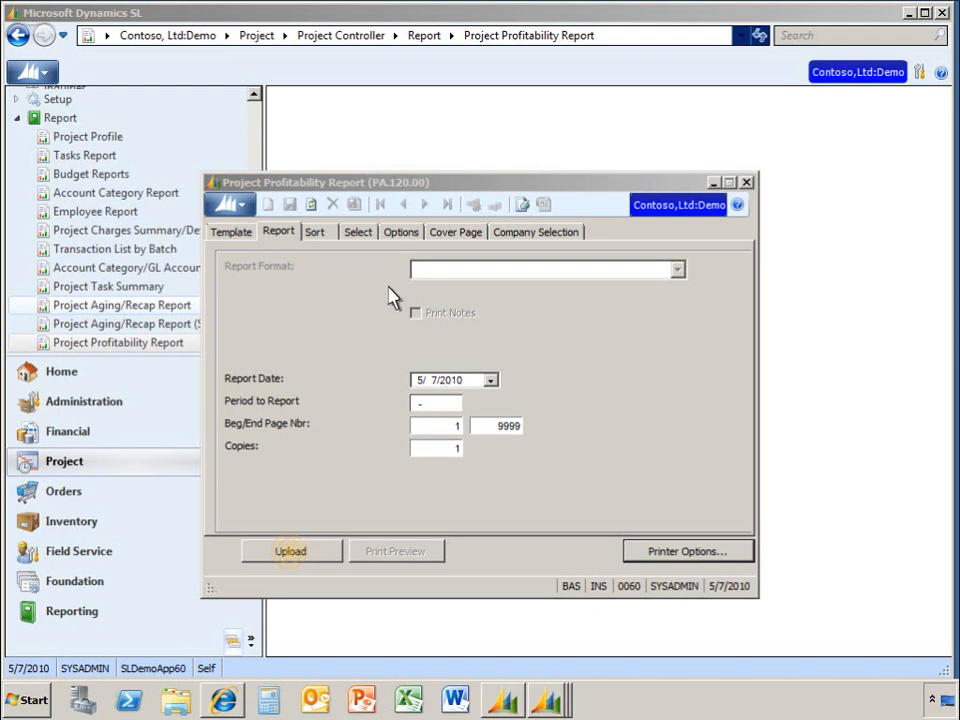
- Upload the Project Profitability Report to SharePoint and check the Shared Documents list on the Game Development site in Internet Explorer
click(292, 550)
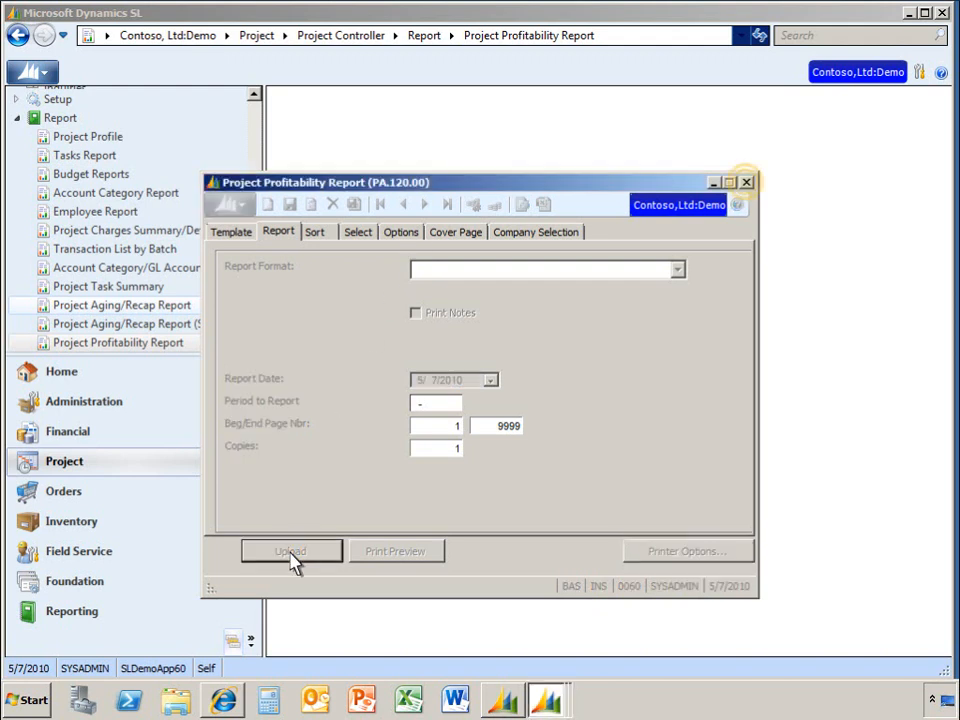
click(746, 182)
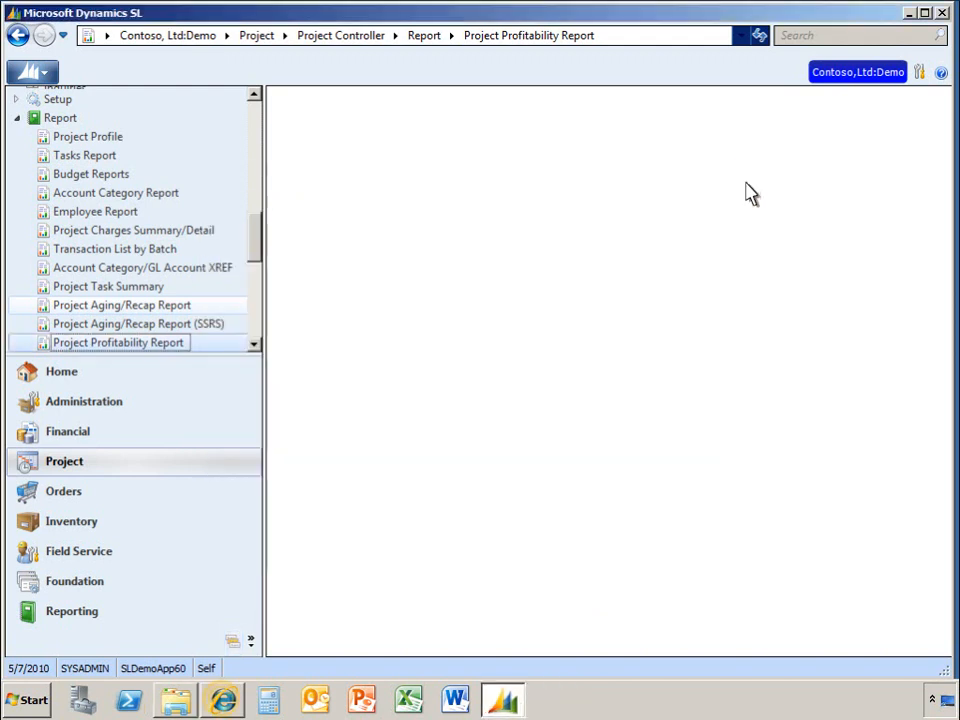
click(223, 701)
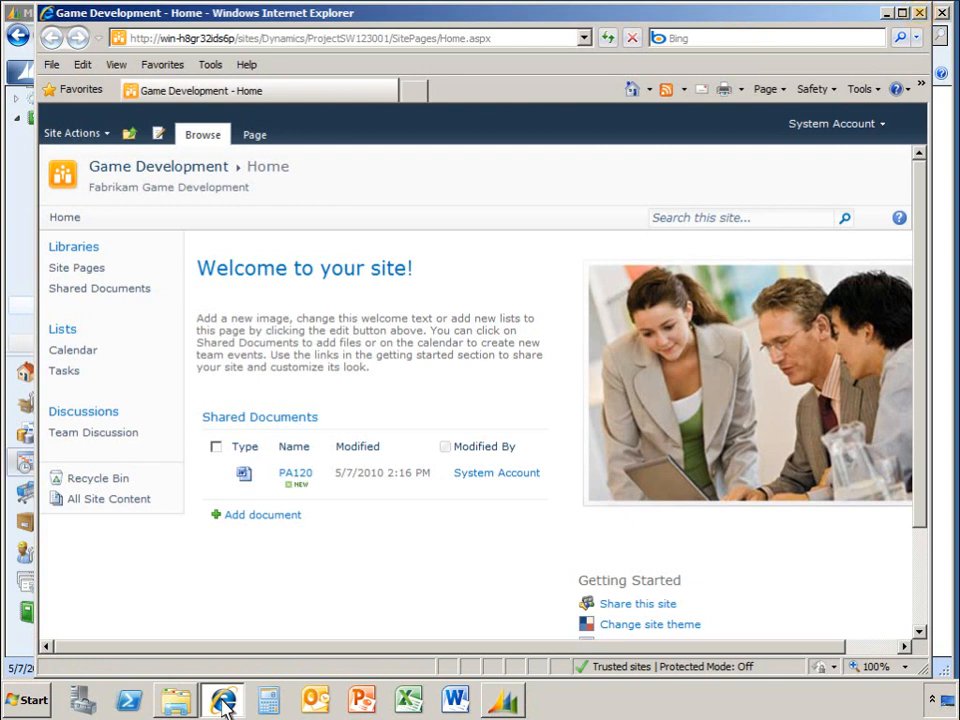
click(920, 13)
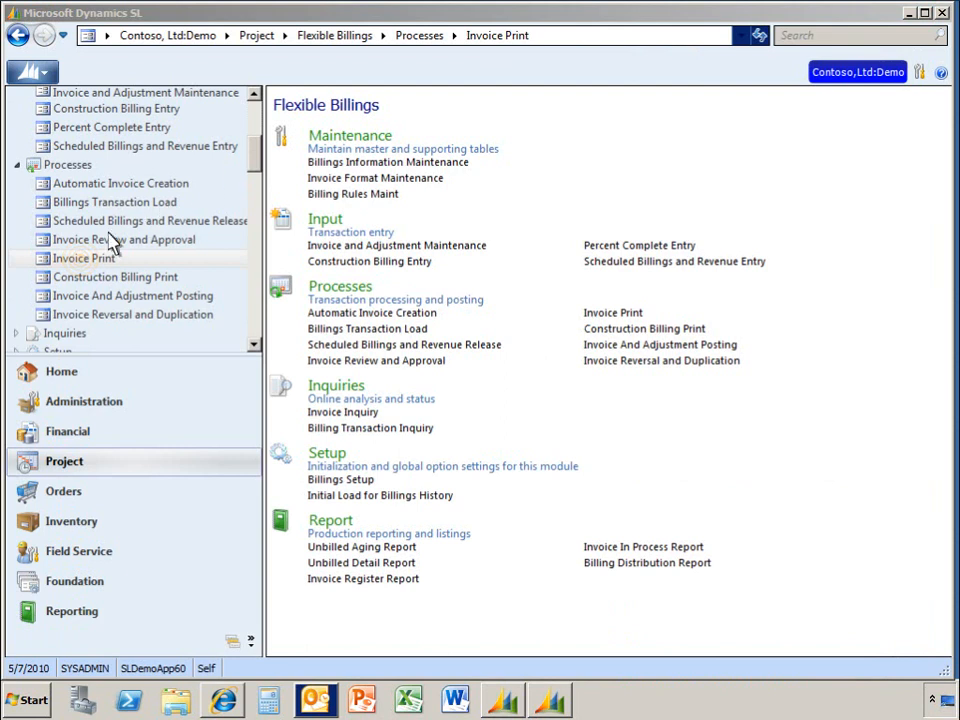
- Print the final company 0060 invoices to the printer with Flexible Billings Invoice Print, and close the window
click(85, 260)
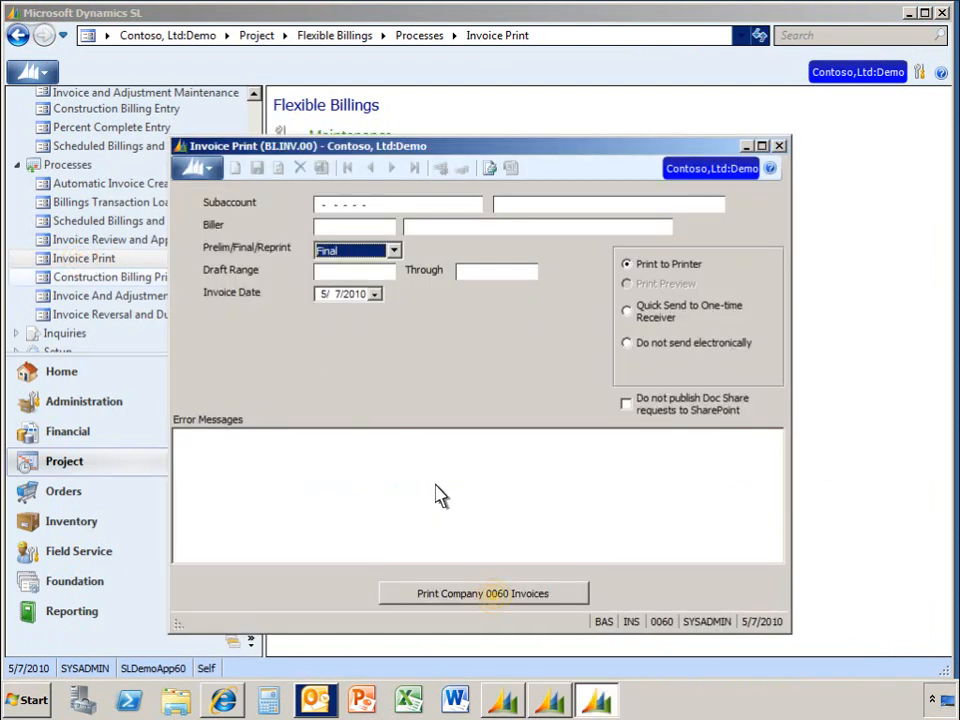
click(494, 598)
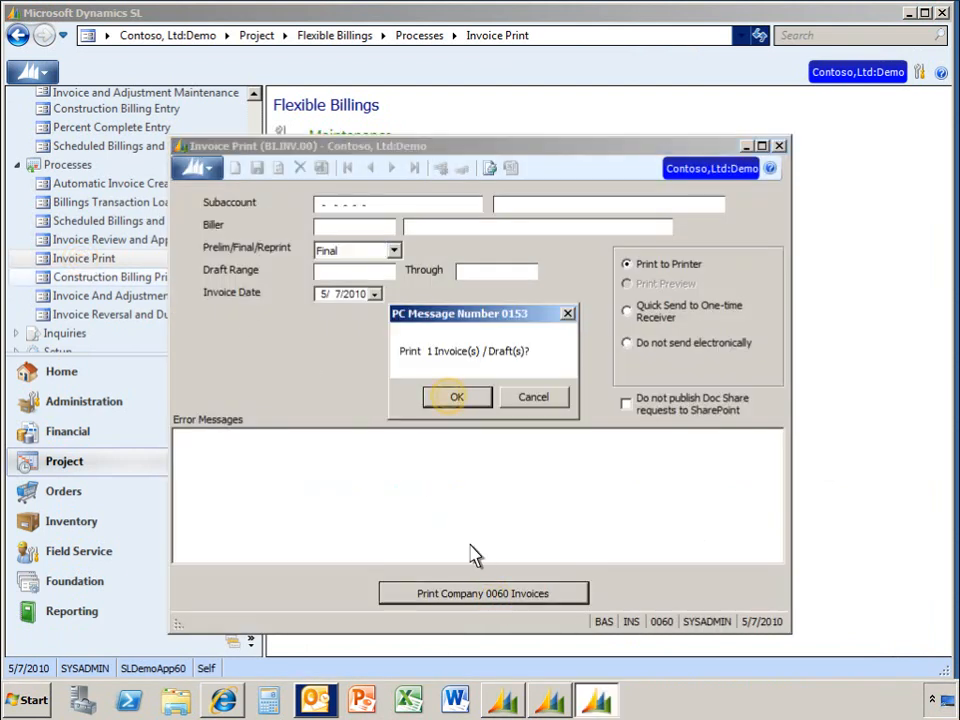
click(455, 399)
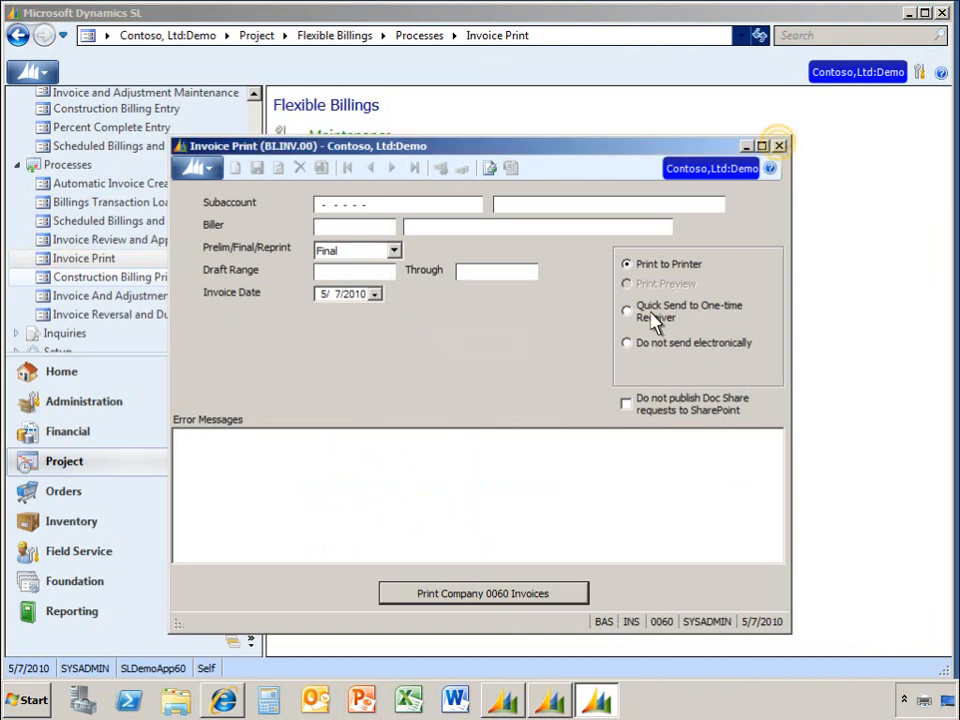
click(781, 149)
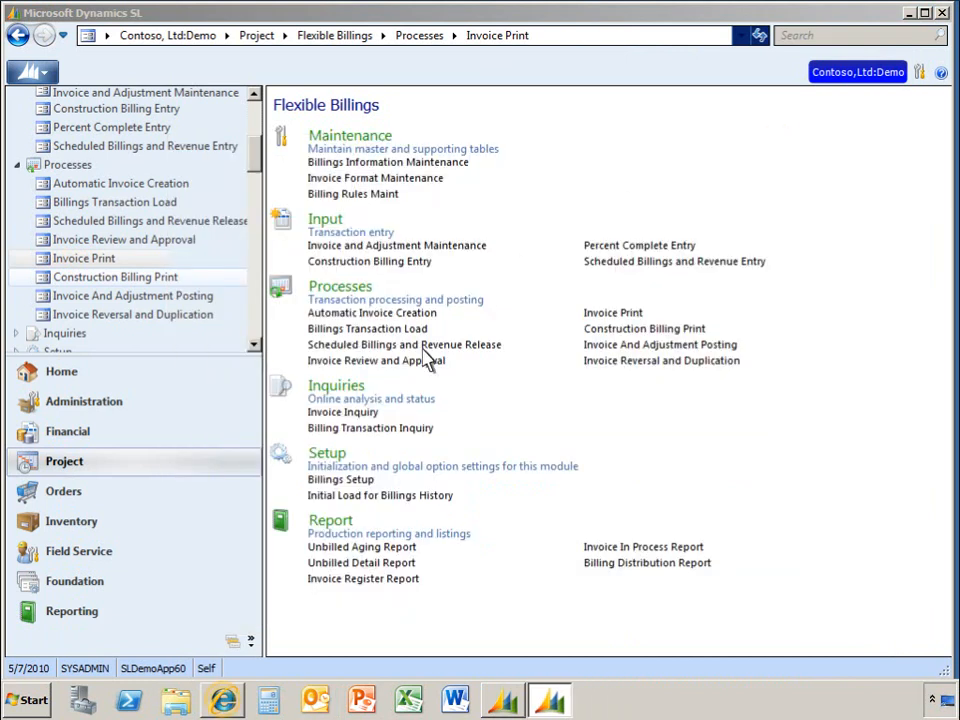
- Examine the Flexible Billing Invoice library on the Game Development site in Internet Explorer, and close the browser
click(223, 700)
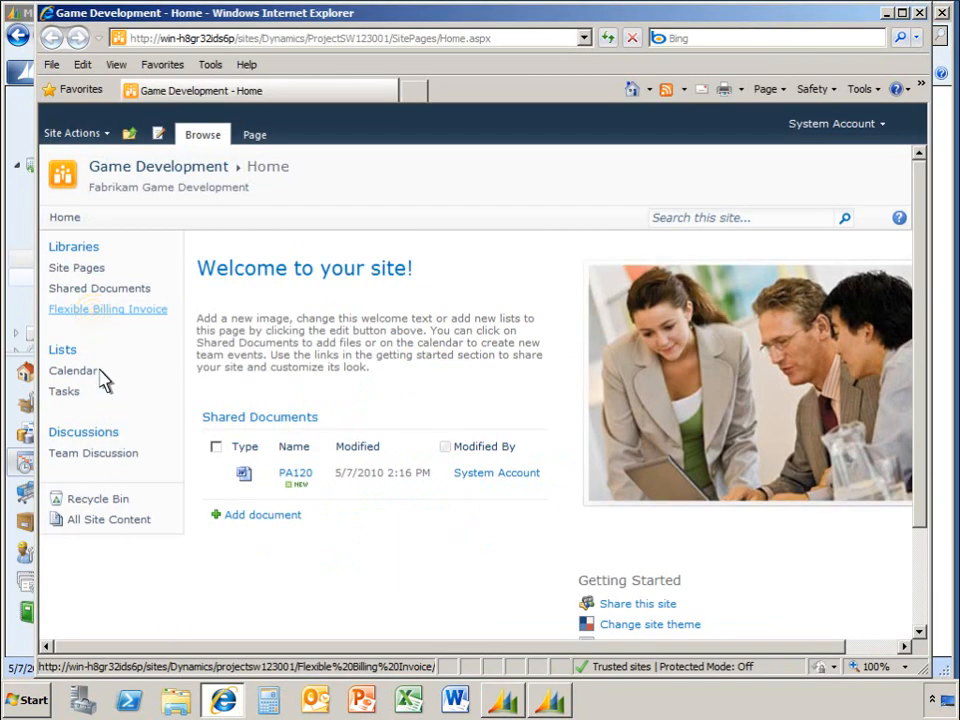
click(94, 312)
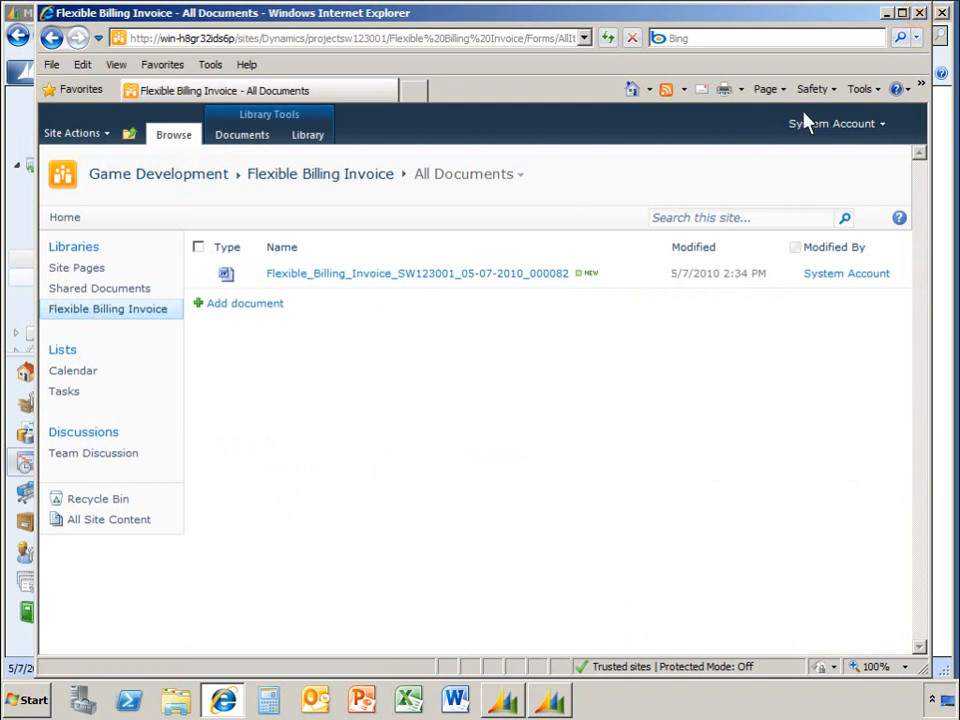
click(921, 14)
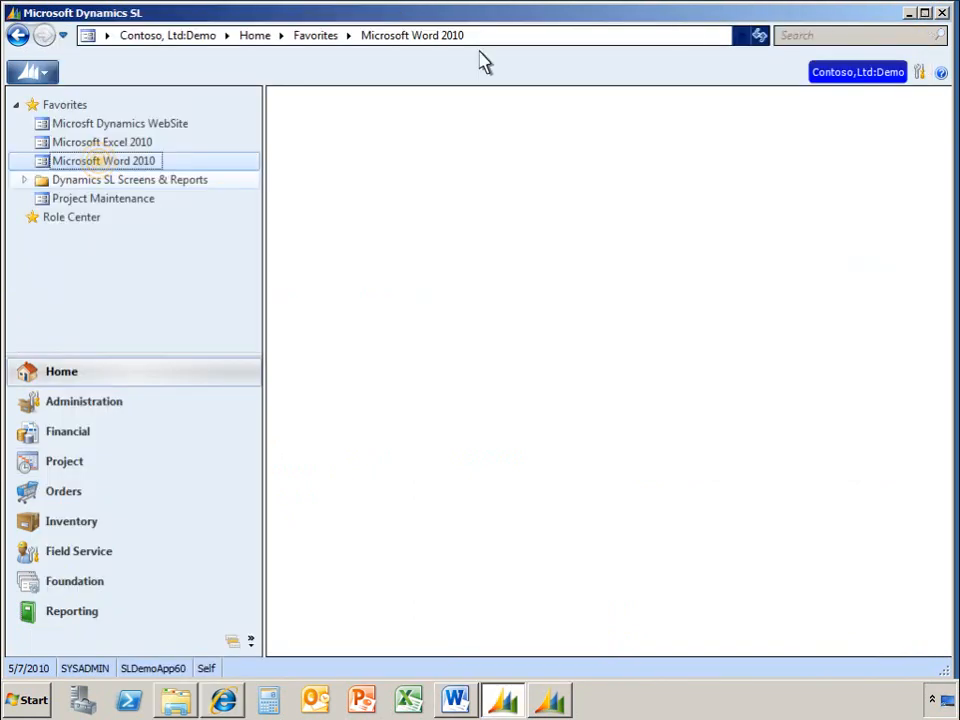
- Open Microsoft Word 2010 from the favorites, view the Save to SharePoint locations for the Statement of Work document, and close Word
double_click(103, 161)
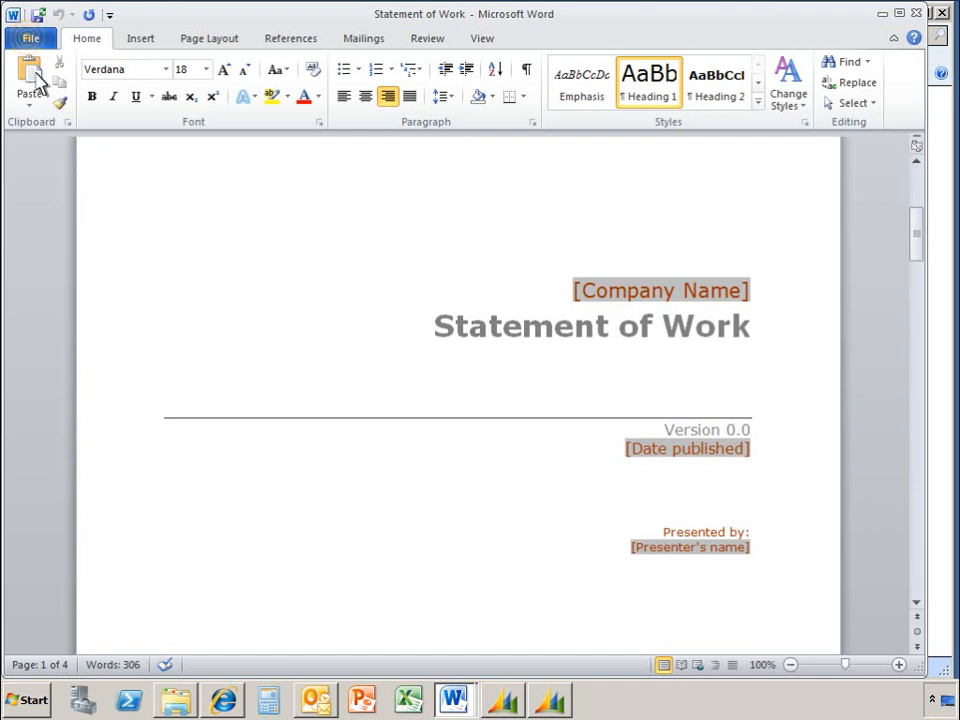
click(29, 40)
click(59, 321)
click(251, 206)
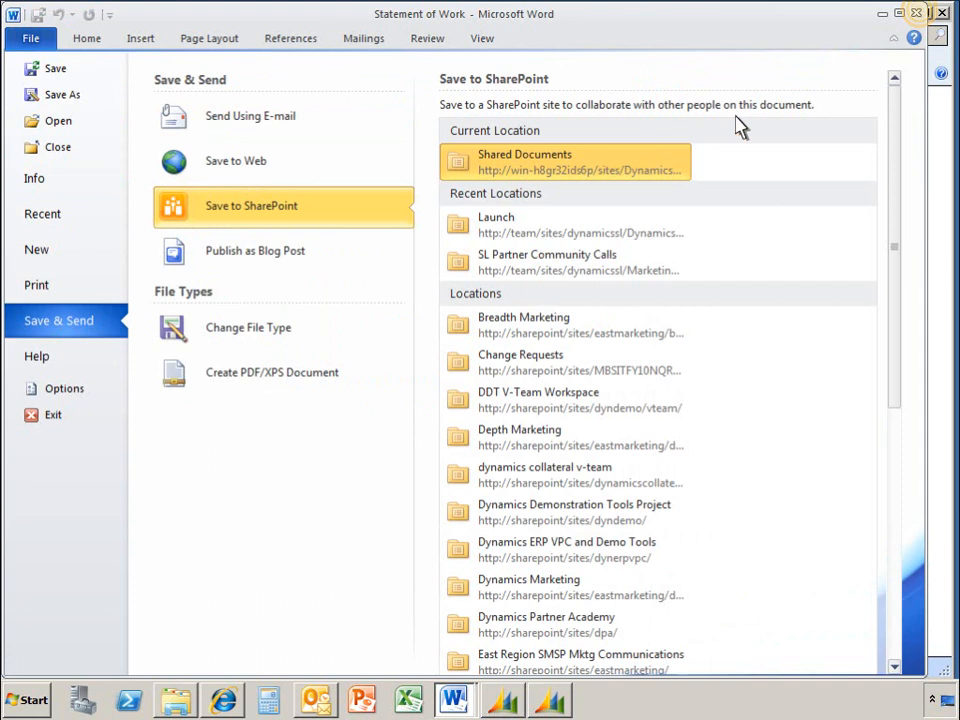
click(918, 12)
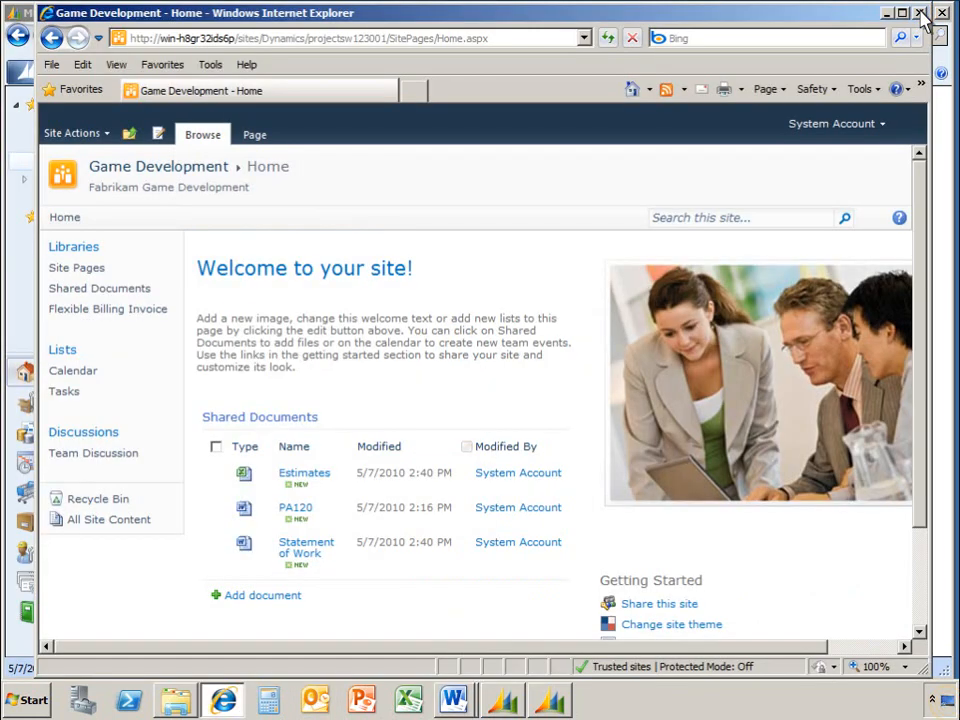